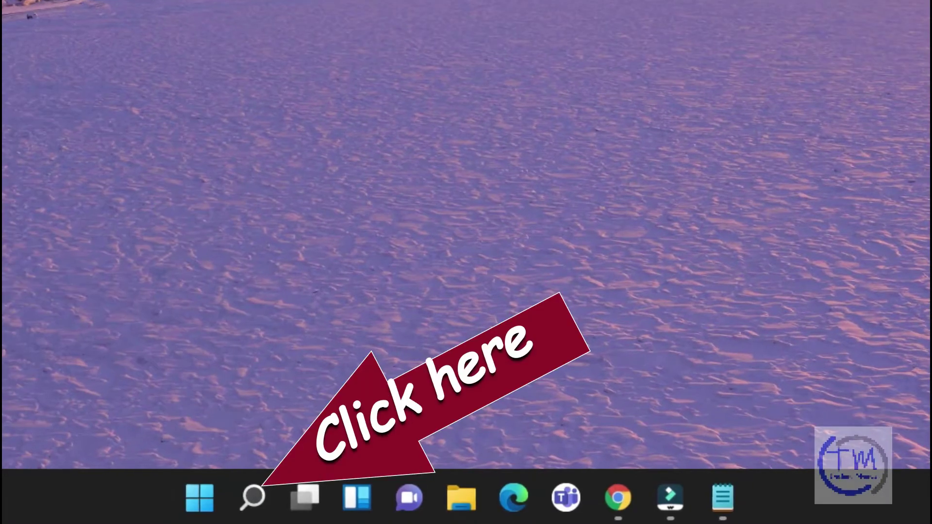
Search Windows for regedit and open the Registry Editor.
left_click(253, 500)
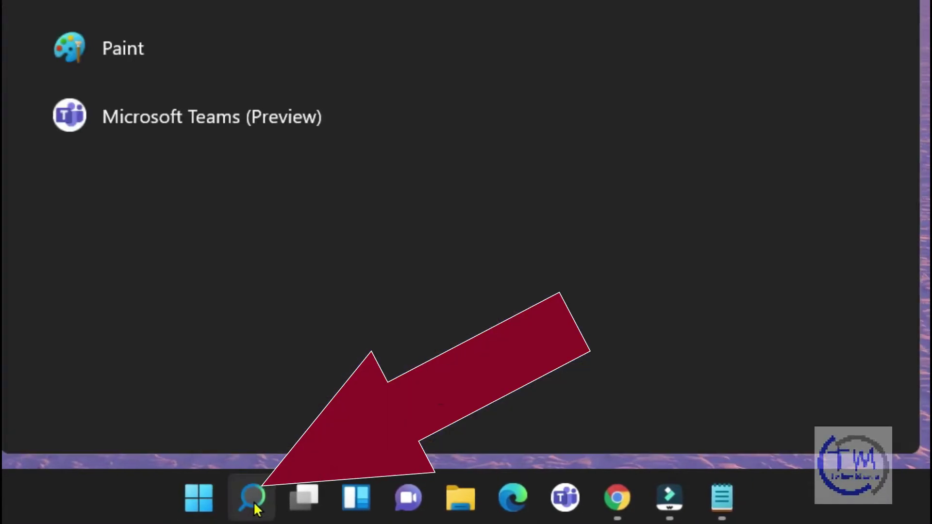
left_click(228, 150)
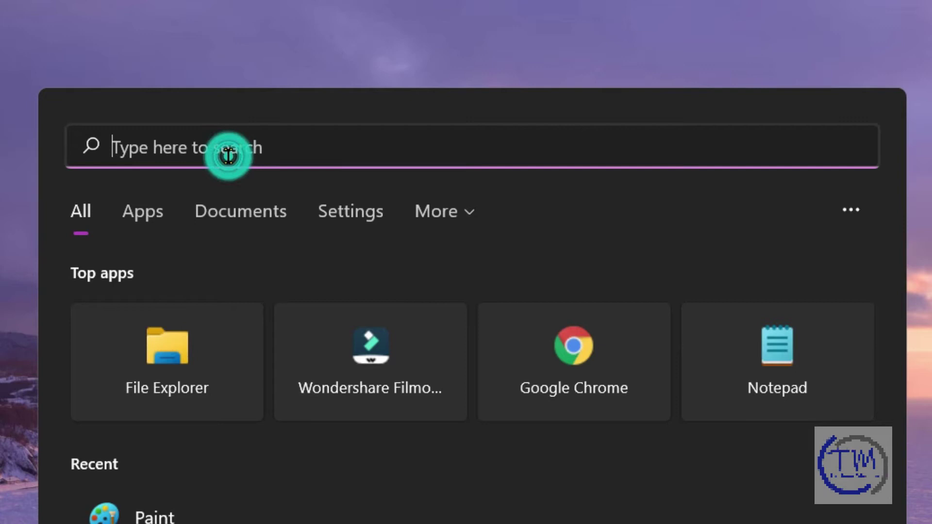
type("regedit")
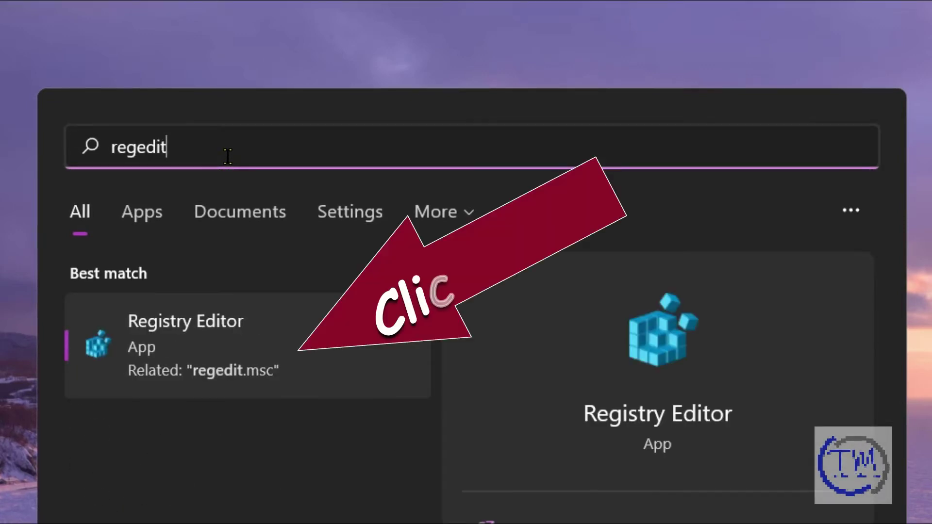
left_click(182, 337)
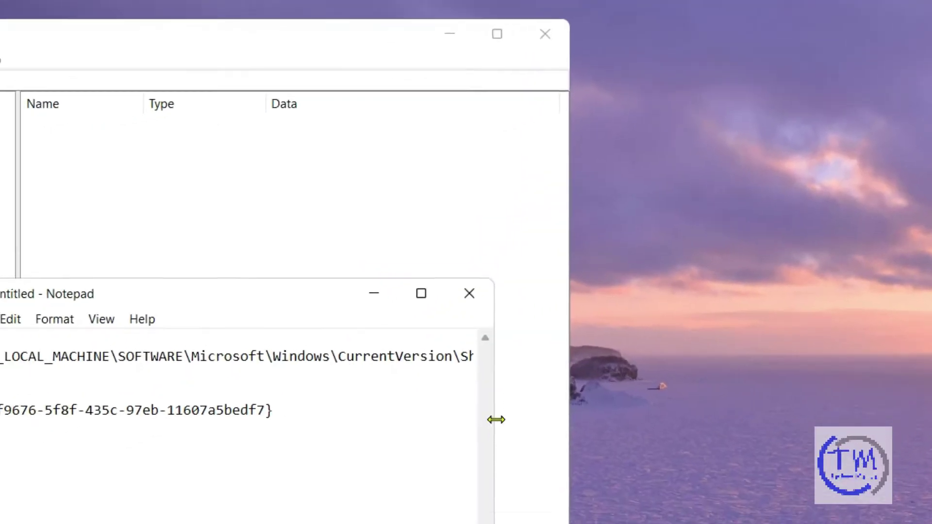
Widen the Notepad window and copy the registry path ending in Shell Extensions\Blocked.
left_click_drag(496, 419, 787, 422)
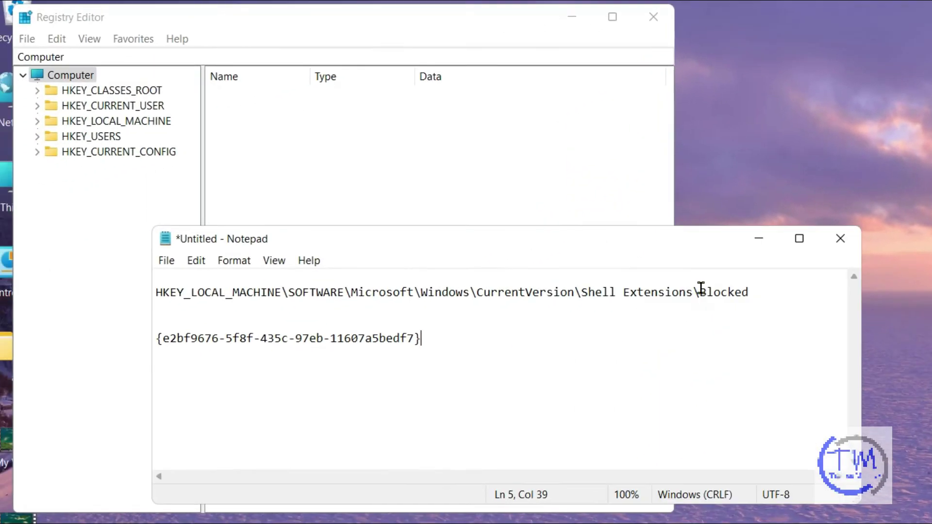
left_click_drag(683, 350, 493, 363)
left_click_drag(609, 298, 146, 289)
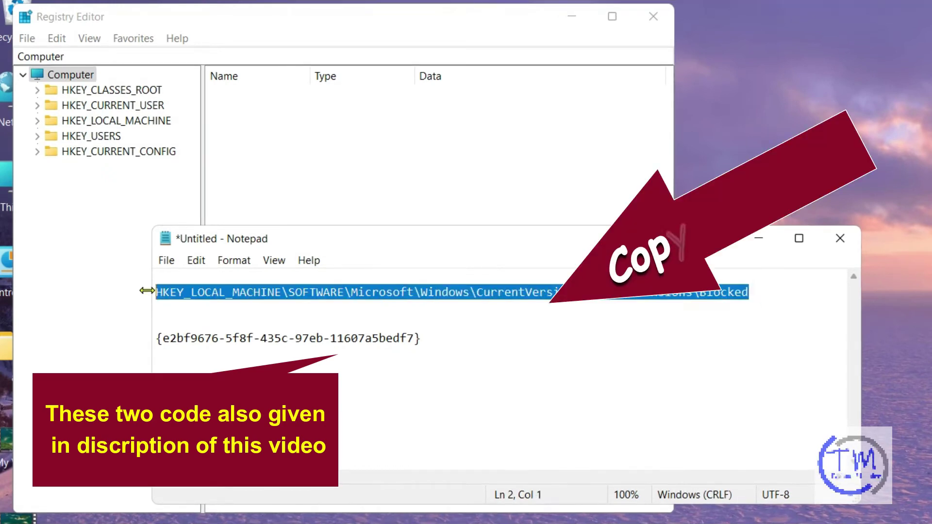
right_click(266, 292)
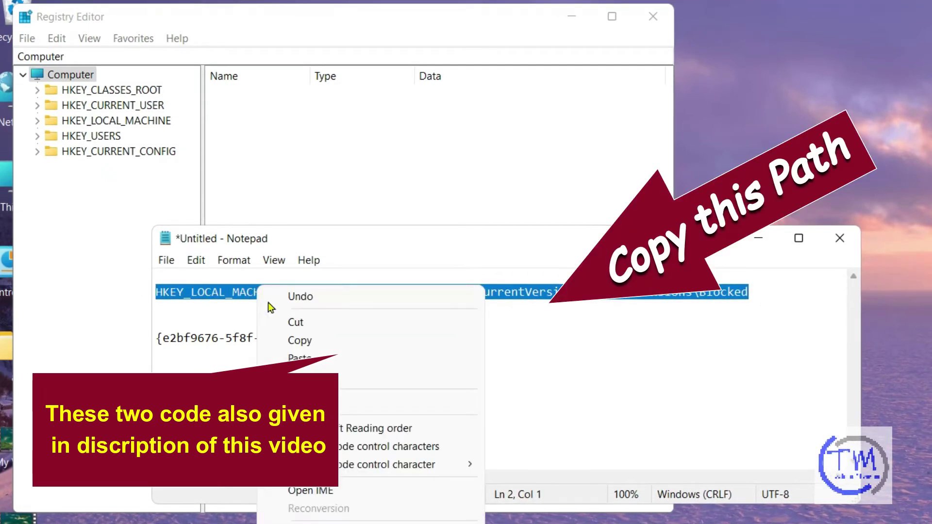
left_click(286, 342)
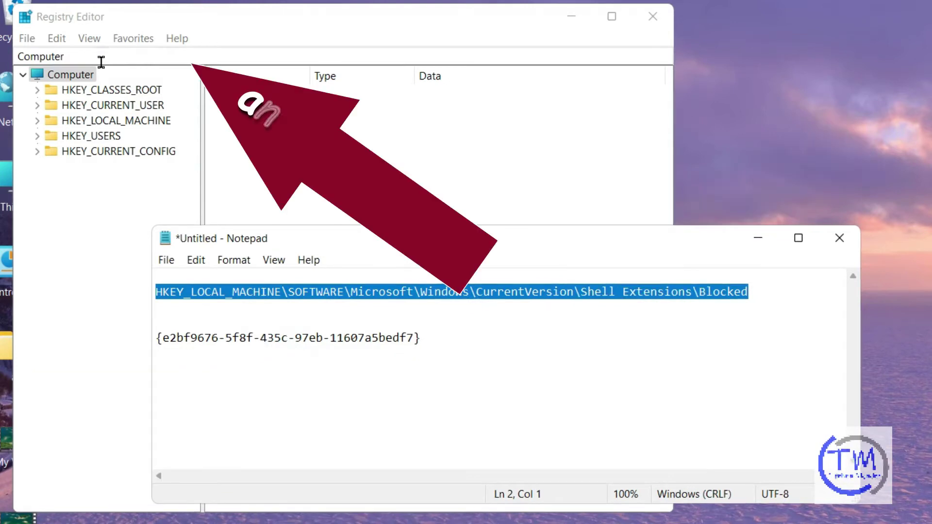
Replace the Registry Editor's address with the copied path HKEY_LOCAL_MACHINE\SOFTWARE\Microsoft\Windows\CurrentVersion\Shell Extensions\Blocked and go to it.
left_click(103, 57)
left_click_drag(102, 56, 9, 59)
key("ctrl+v")
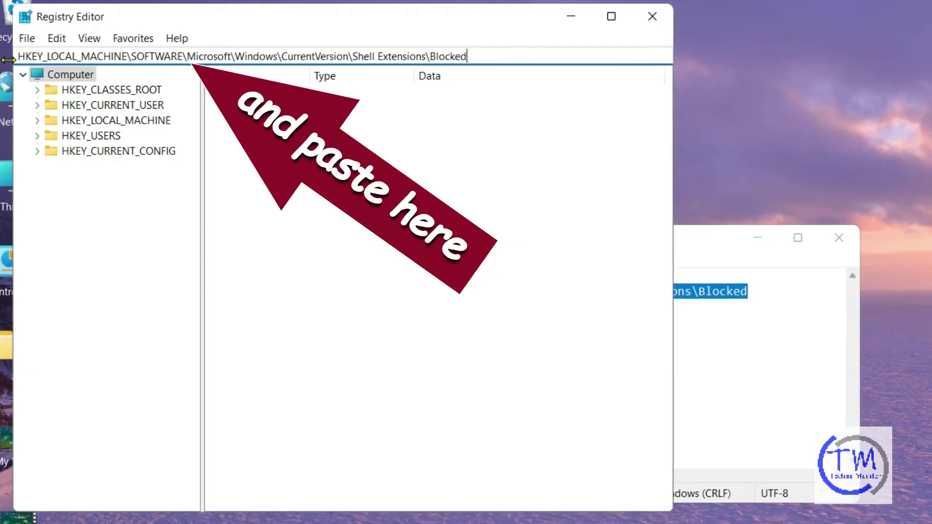
key("Return")
left_click(744, 272)
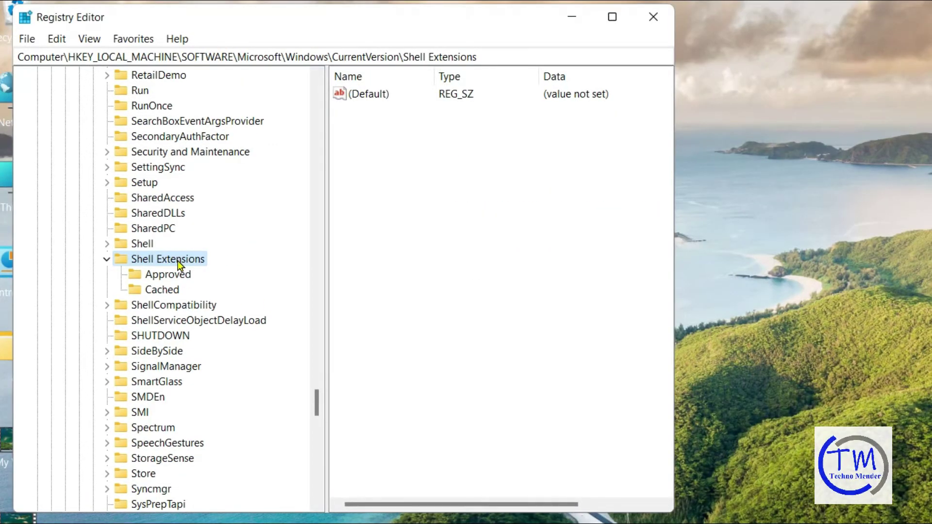
Create a new key named Blocked under Shell Extensions.
right_click(179, 262)
mouse_move(278, 289)
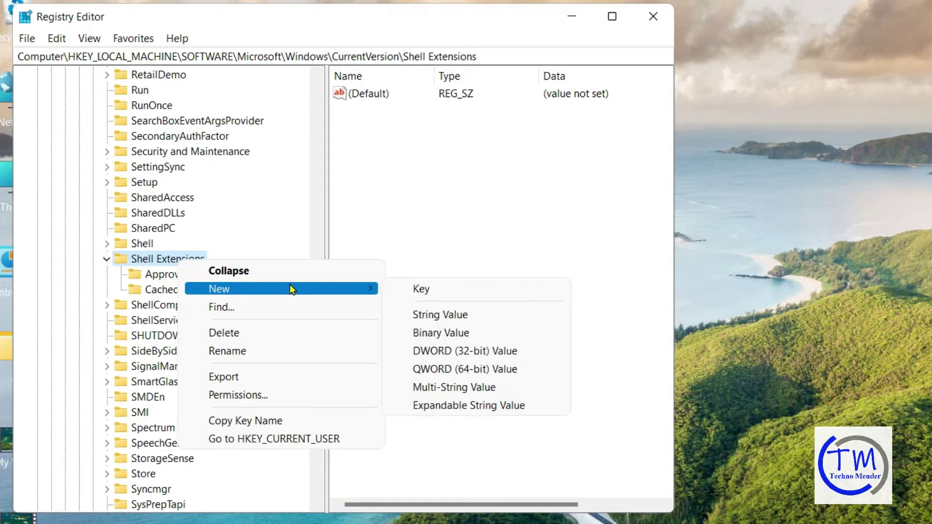
left_click(412, 292)
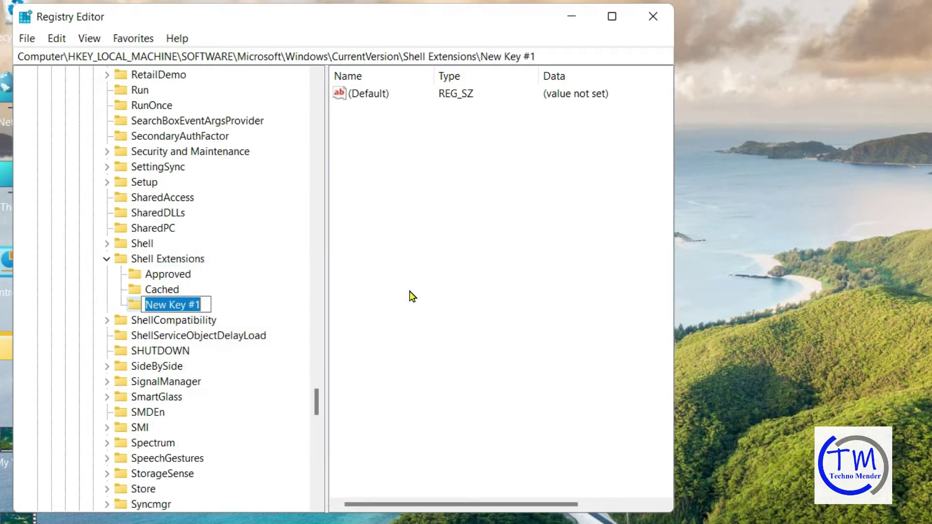
type("B")
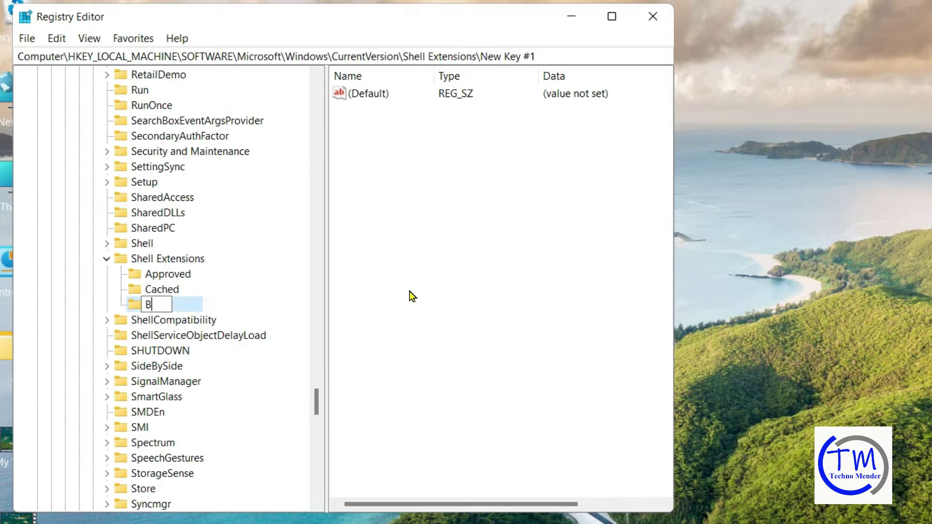
type("locked")
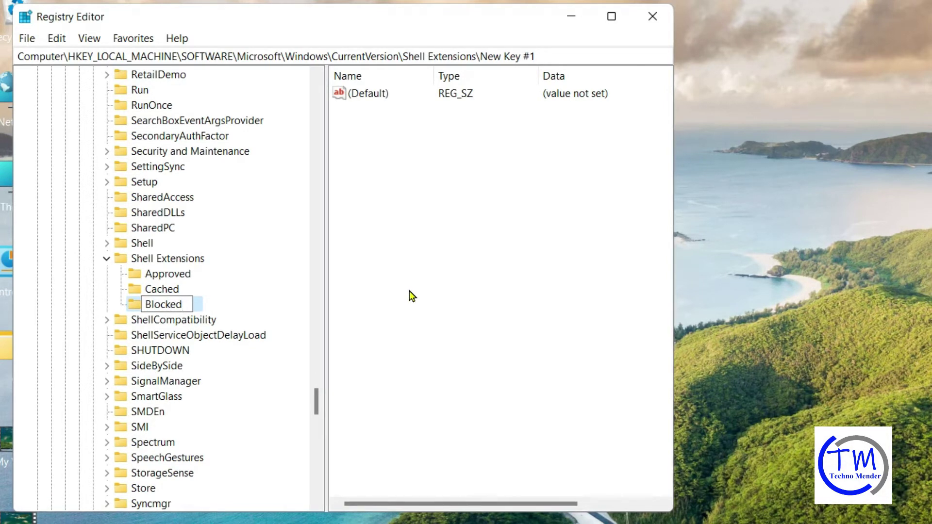
left_click(209, 307)
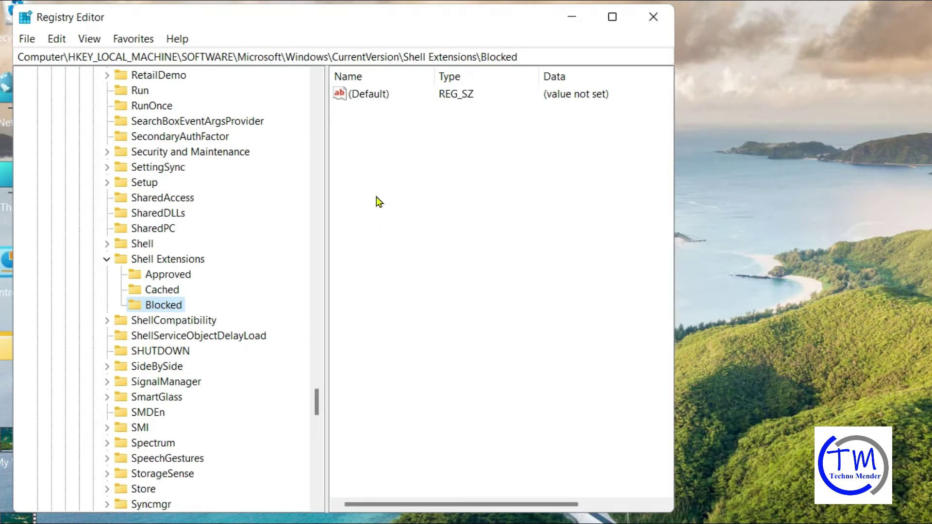
Add a new string value inside the Blocked key.
right_click(413, 175)
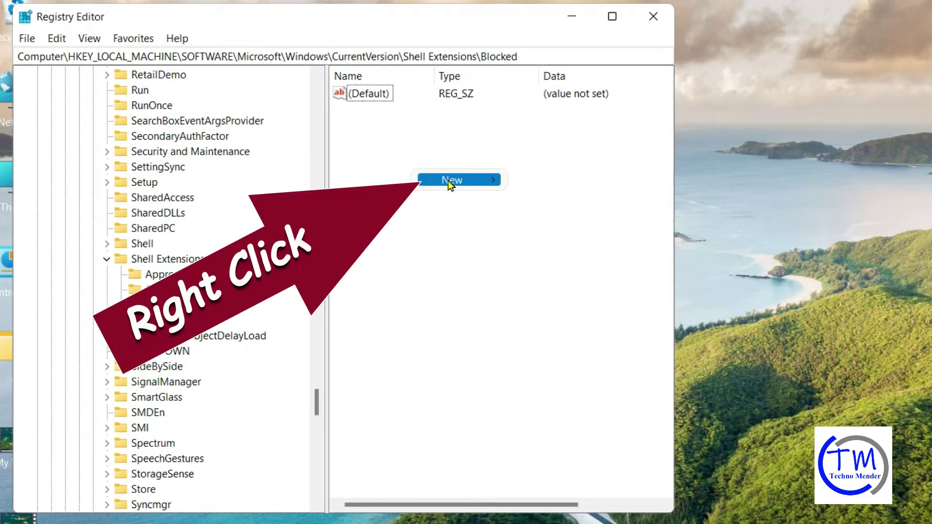
mouse_move(505, 181)
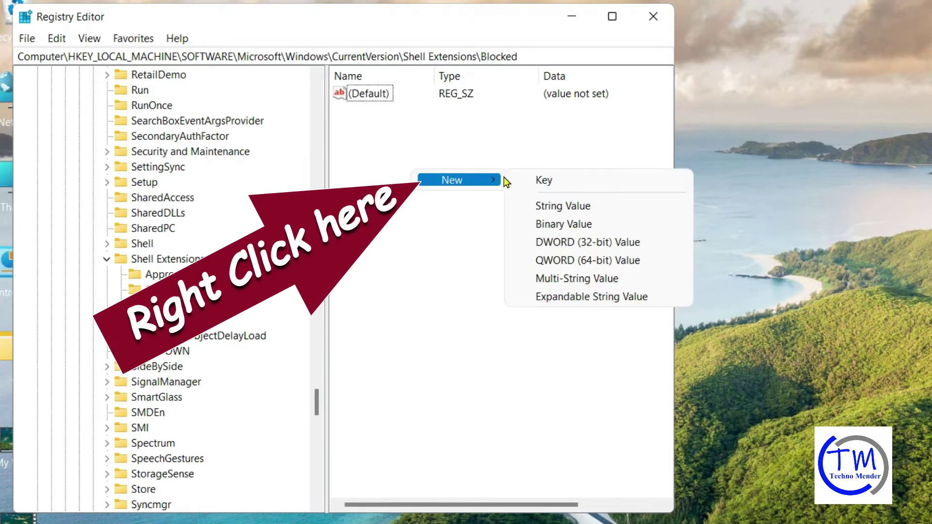
left_click(577, 209)
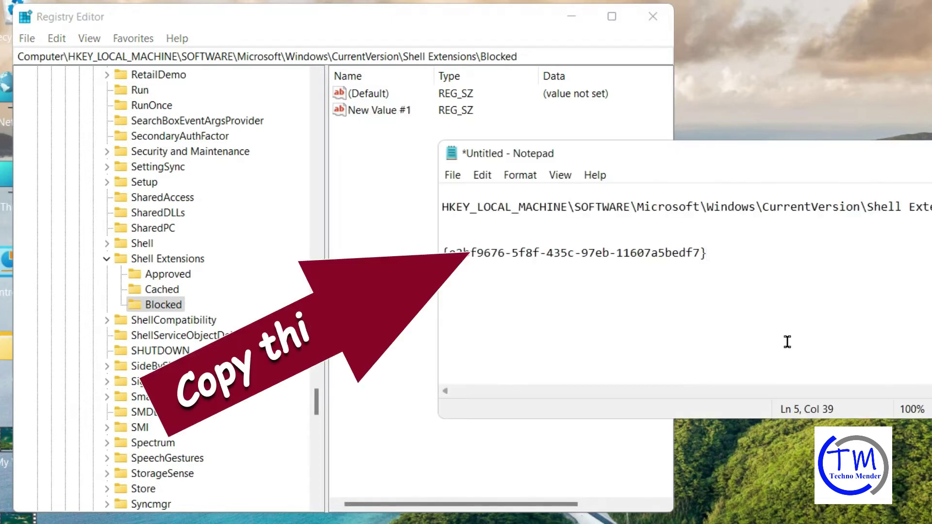
Copy the code {e2bf9676-5f8f-435c-97eb-11607a5bedf7} from the Notepad note.
left_click_drag(733, 252, 449, 253)
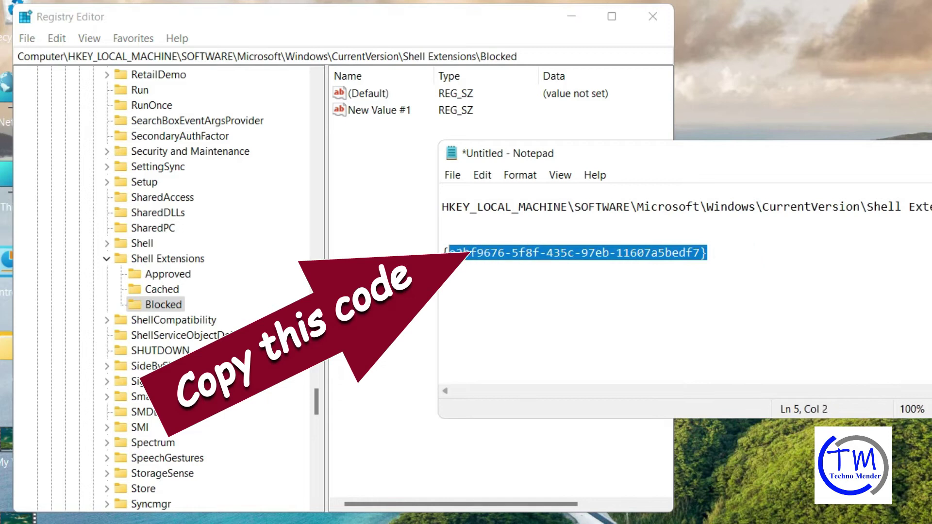
right_click(466, 250)
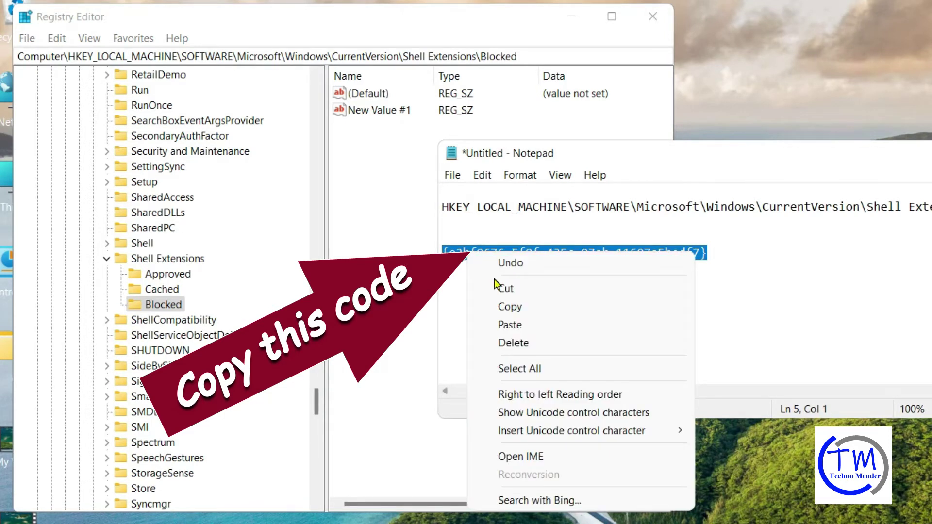
left_click(508, 306)
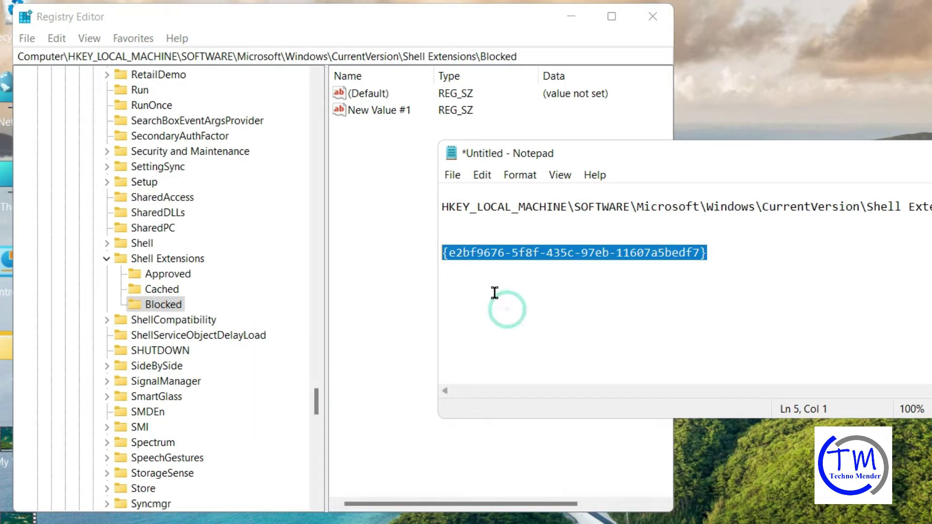
Rename the new string value in the Blocked key to {e2bf9676-5f8f-435c-97eb-11607a5bedf7} using the copied code.
left_click(386, 110)
right_click(386, 109)
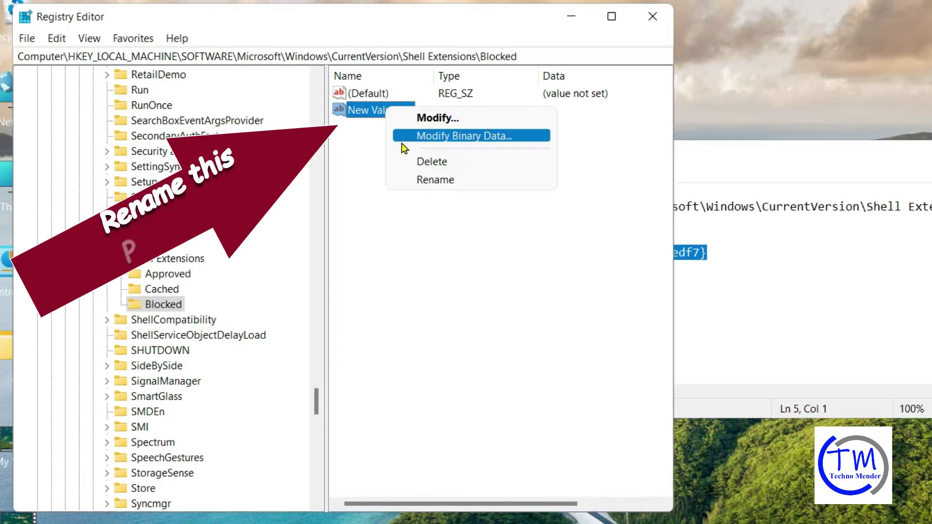
left_click(422, 181)
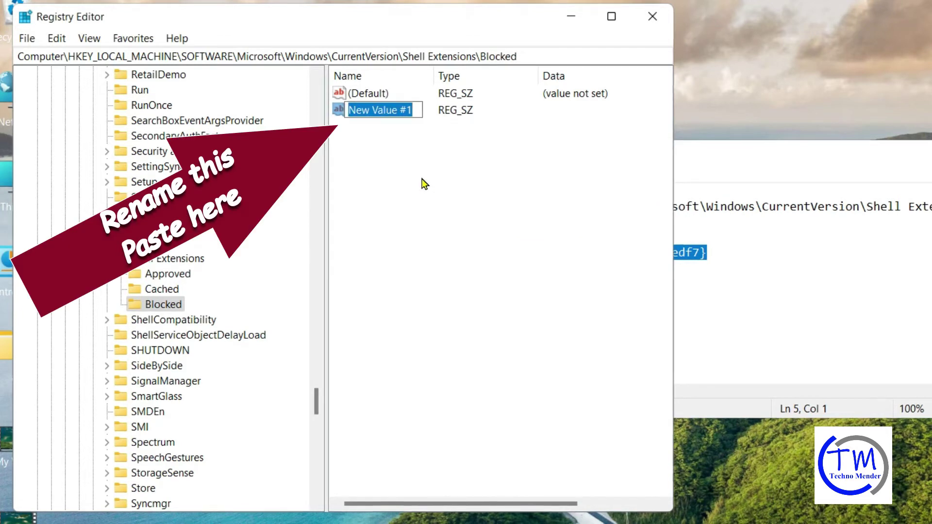
key("ctrl+v")
key("Return")
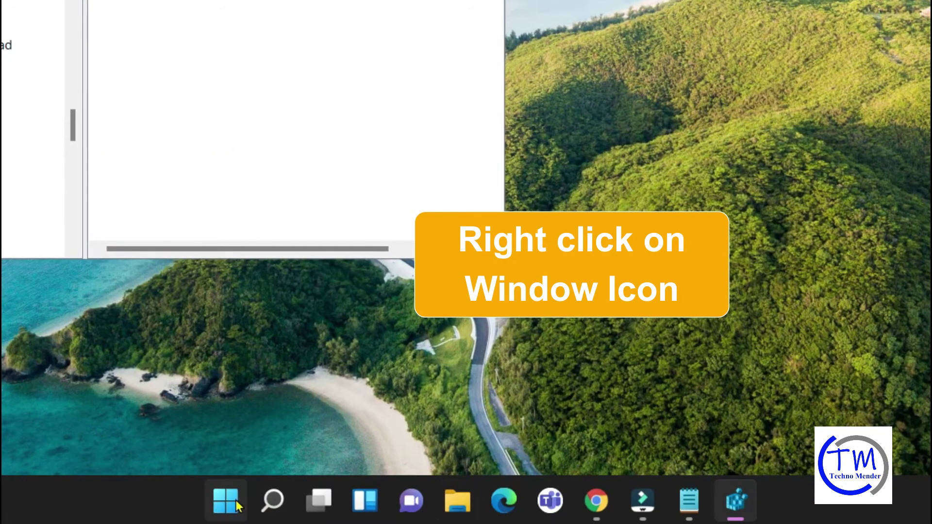
Restart the Windows Explorer process in Task Manager and close Task Manager.
right_click(237, 505)
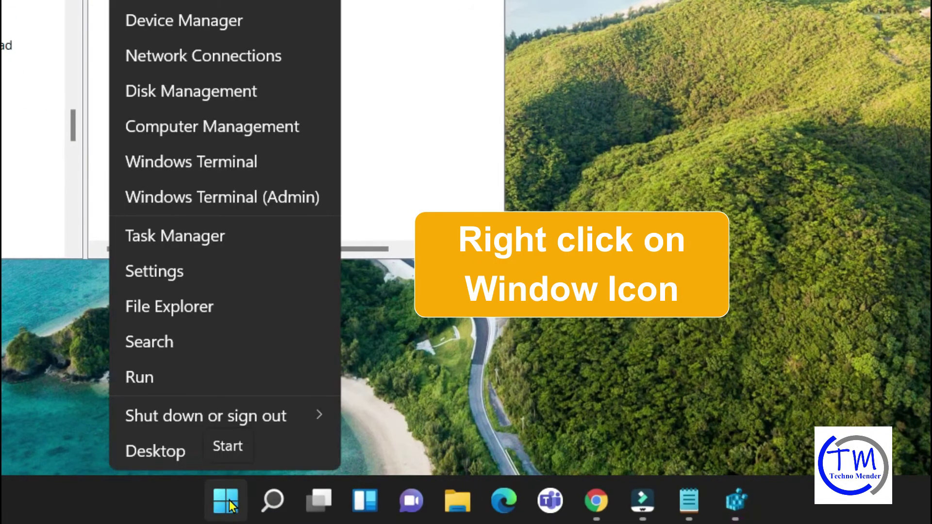
left_click(187, 242)
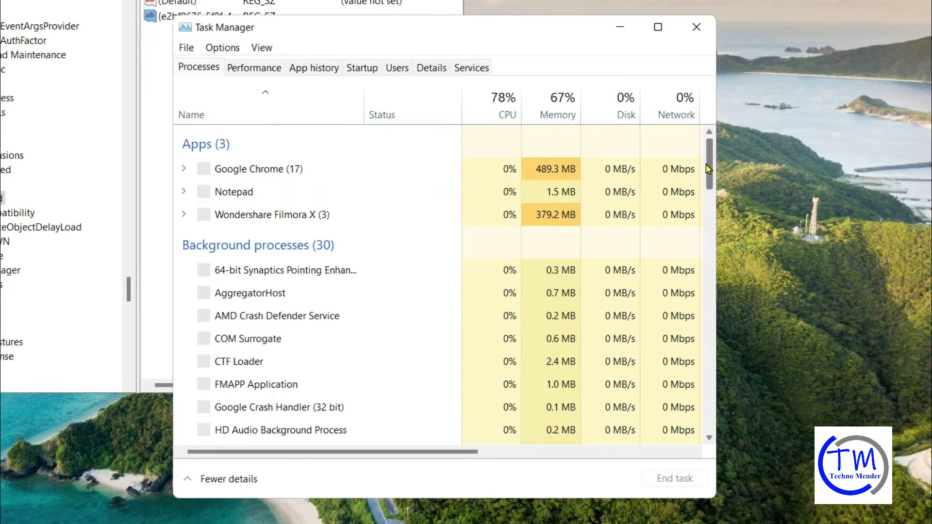
left_click_drag(710, 165, 716, 422)
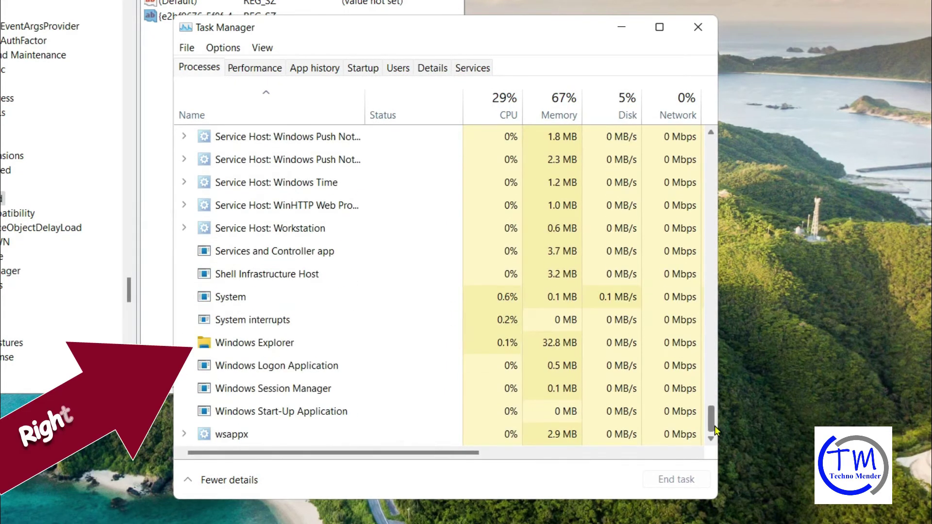
right_click(301, 348)
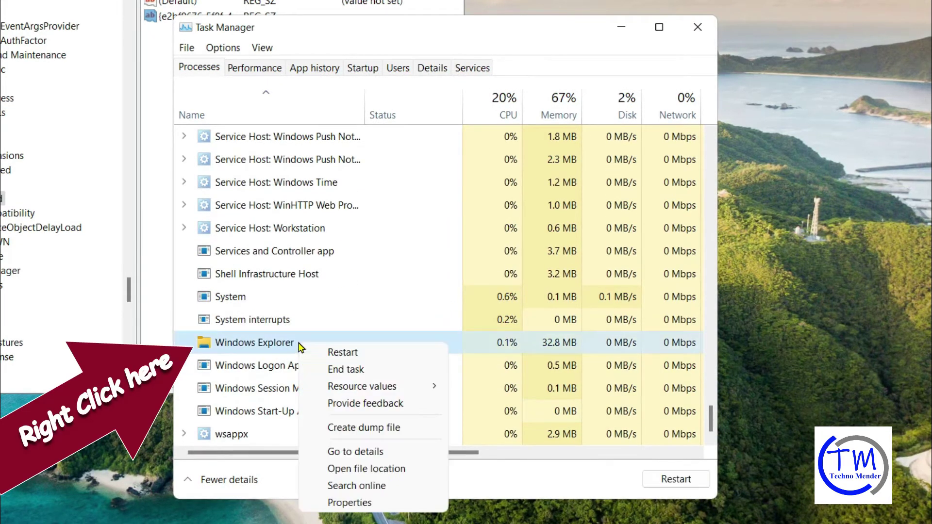
left_click(351, 356)
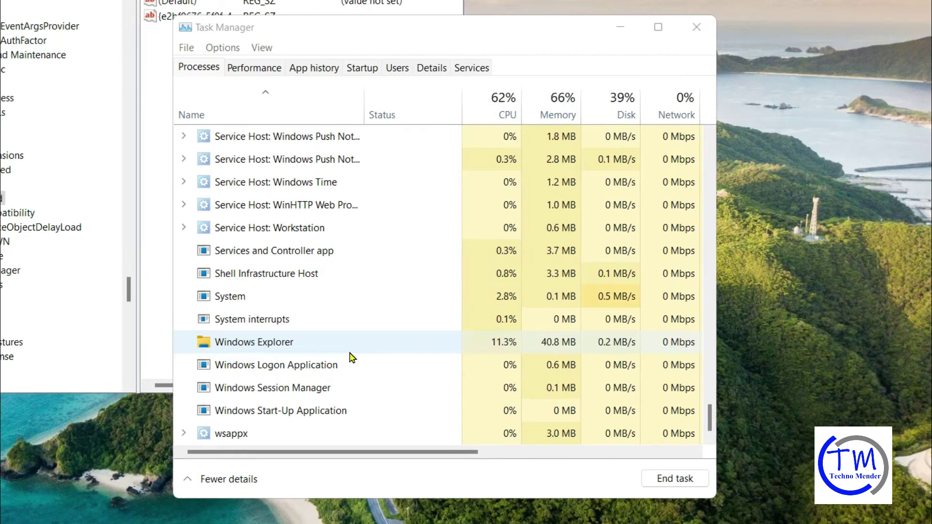
left_click(690, 31)
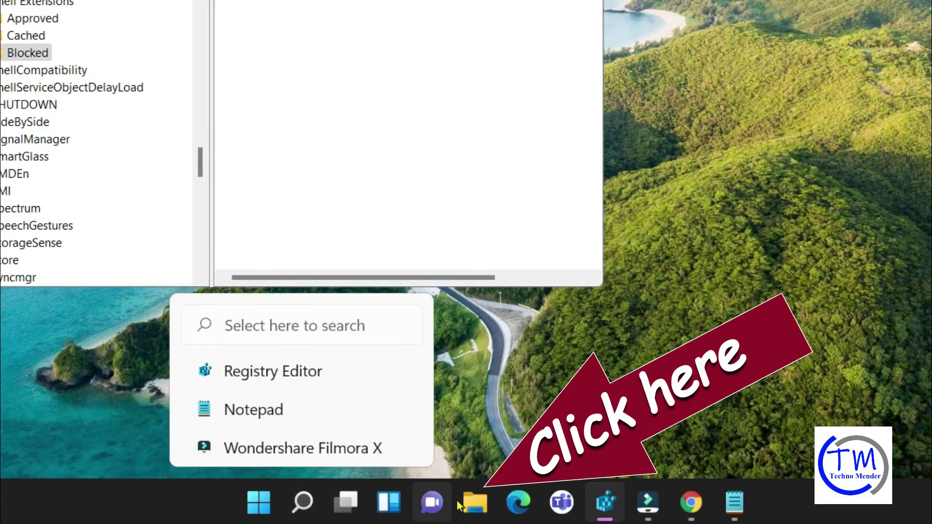
Open File Explorer to check its ribbon layout and close the window.
left_click(475, 503)
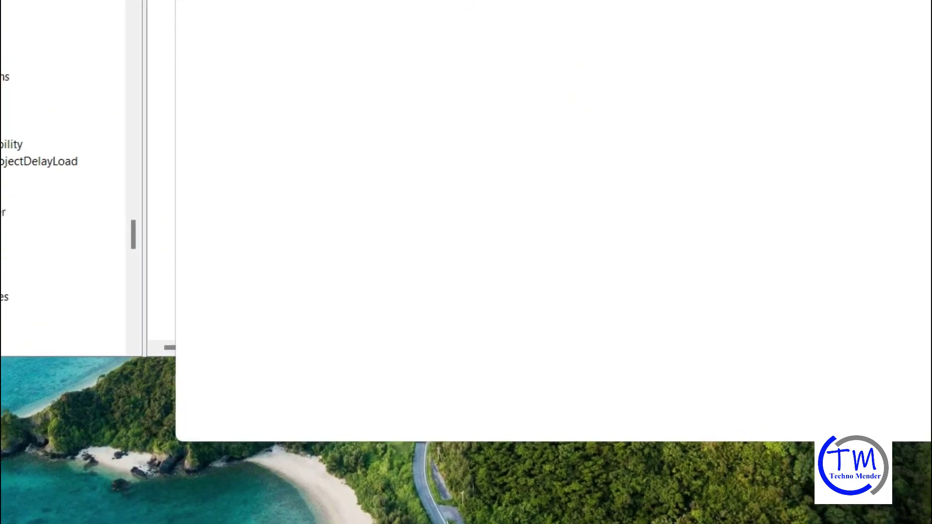
left_click(188, 514)
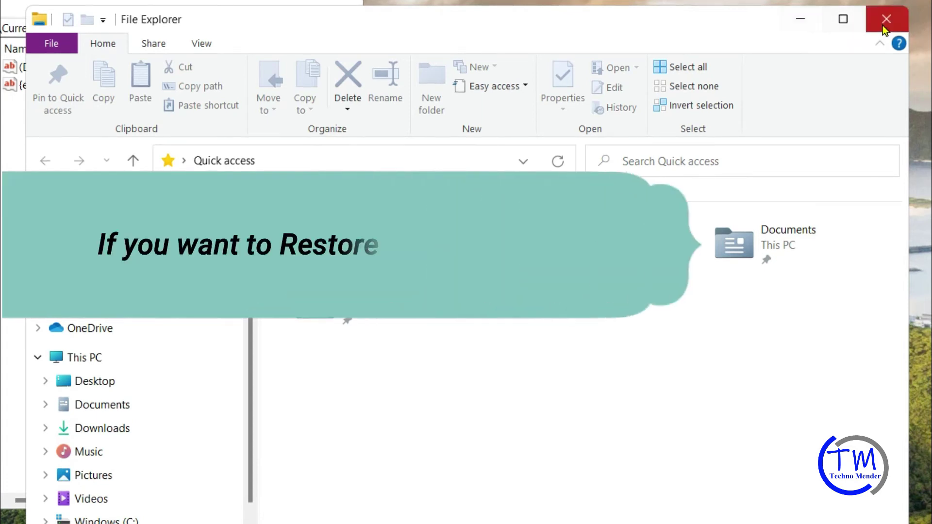
left_click(884, 25)
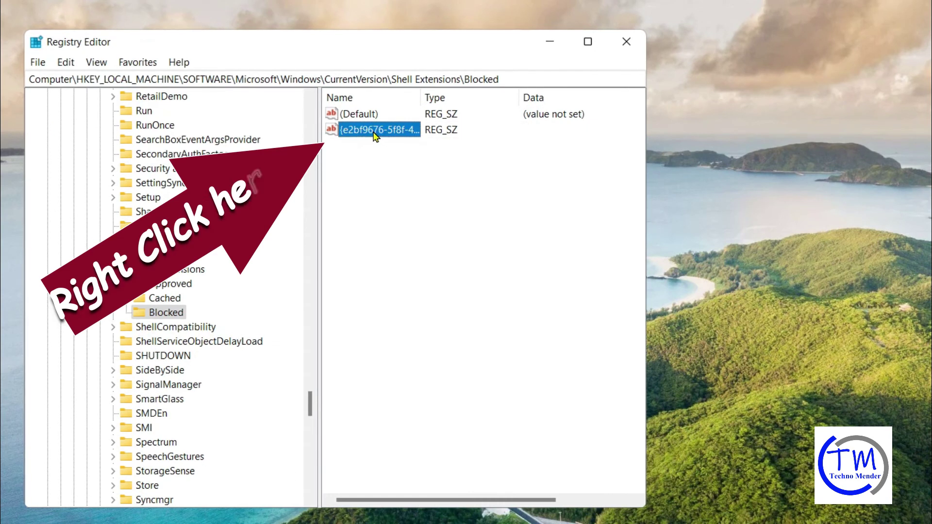
Delete the {e2bf9676-5f8f-435c-97eb-11607a5bedf7} string value from the Blocked key.
right_click(375, 136)
left_click(386, 180)
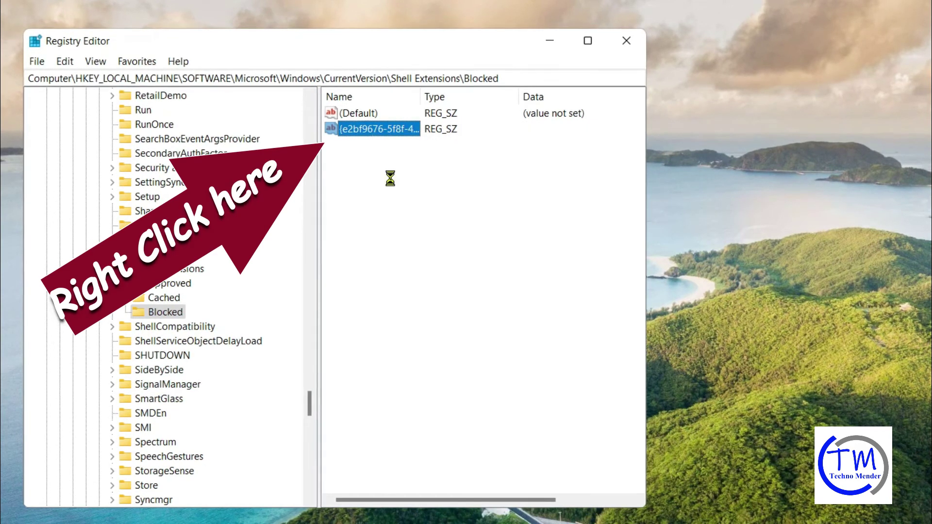
left_click(676, 342)
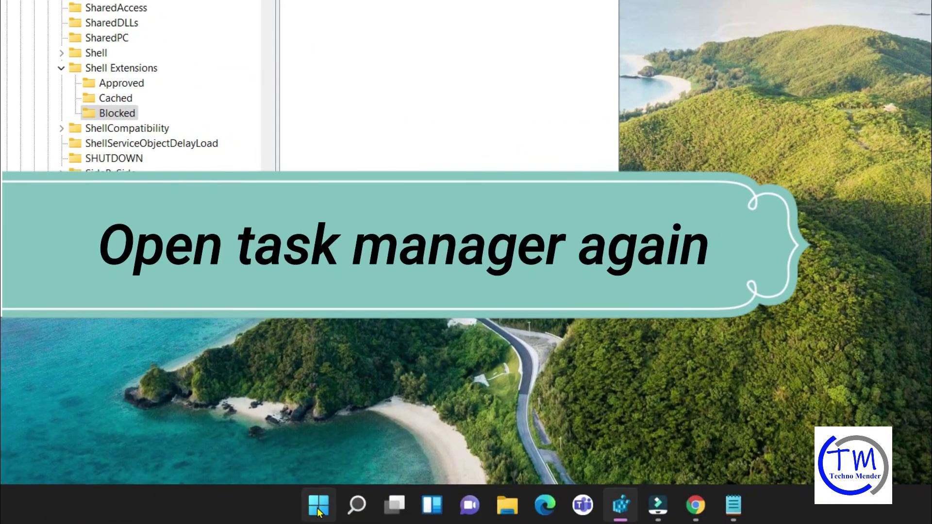
Open Task Manager again, restart the Windows Explorer process to apply the registry deletion, and close Task Manager.
right_click(319, 509)
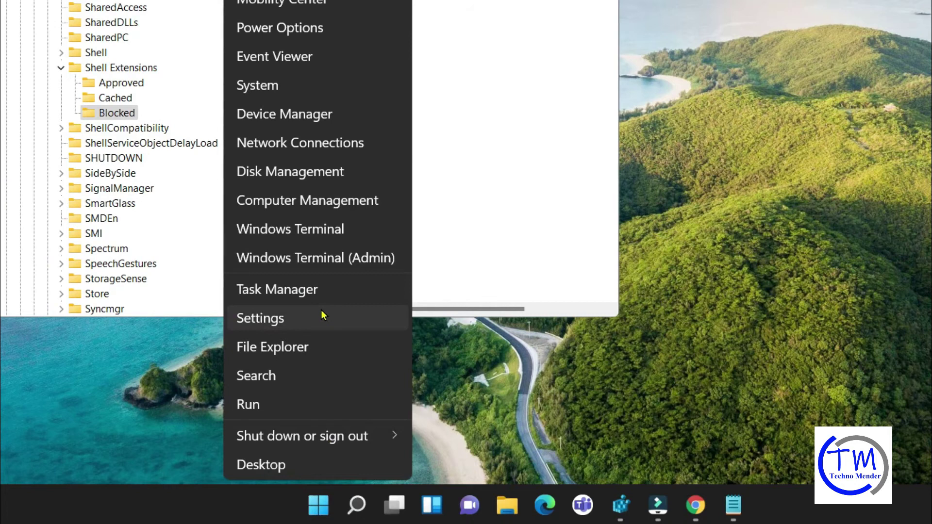
left_click(285, 291)
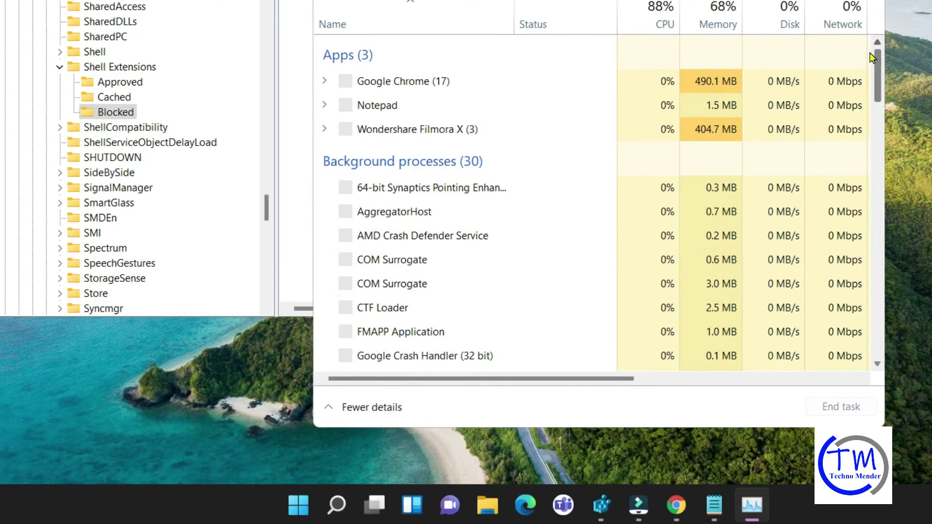
left_click_drag(878, 63, 878, 346)
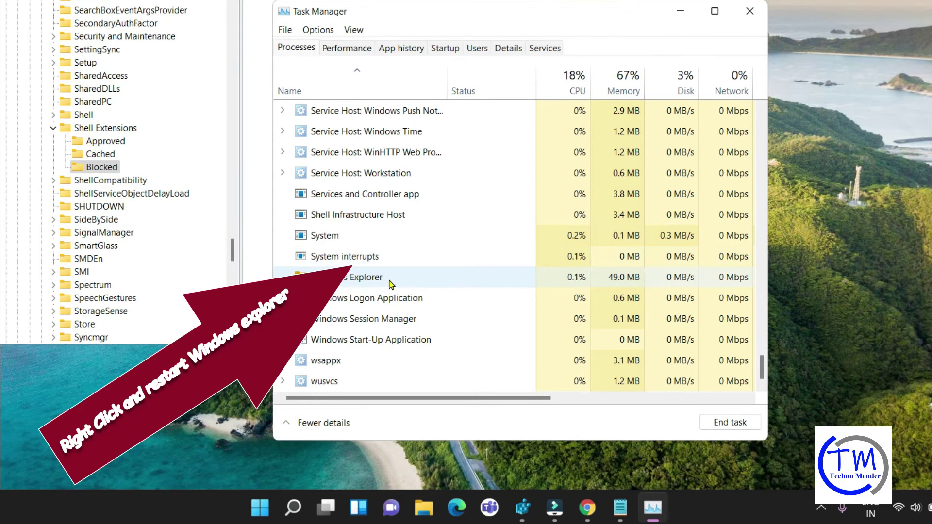
left_click(383, 278)
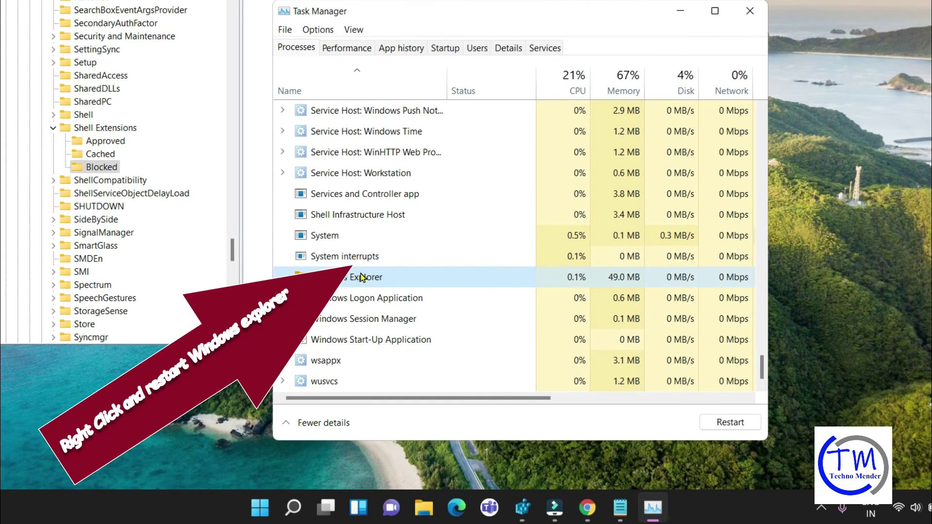
right_click(363, 278)
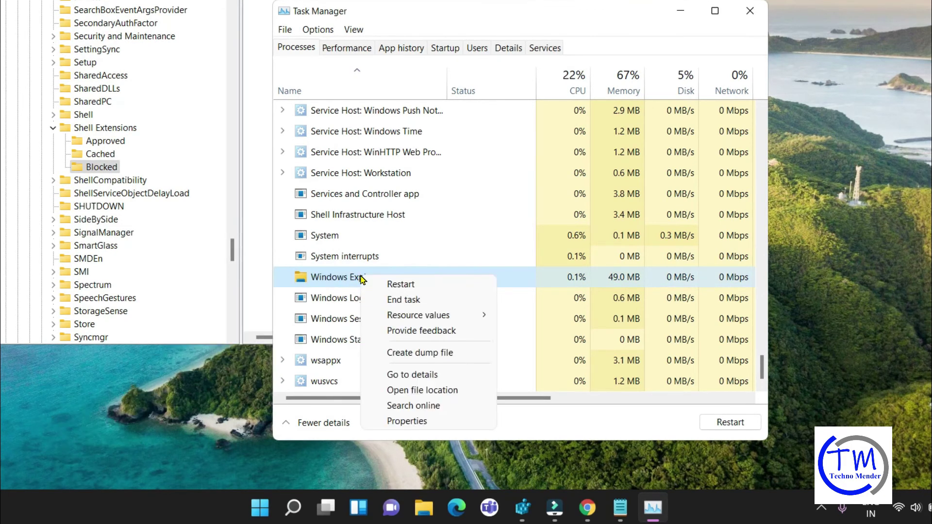
left_click(401, 284)
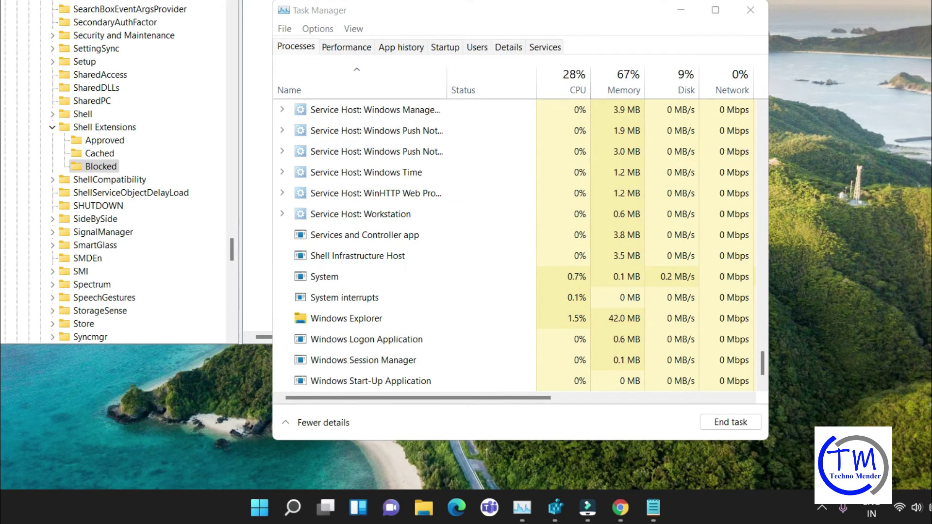
left_click(750, 11)
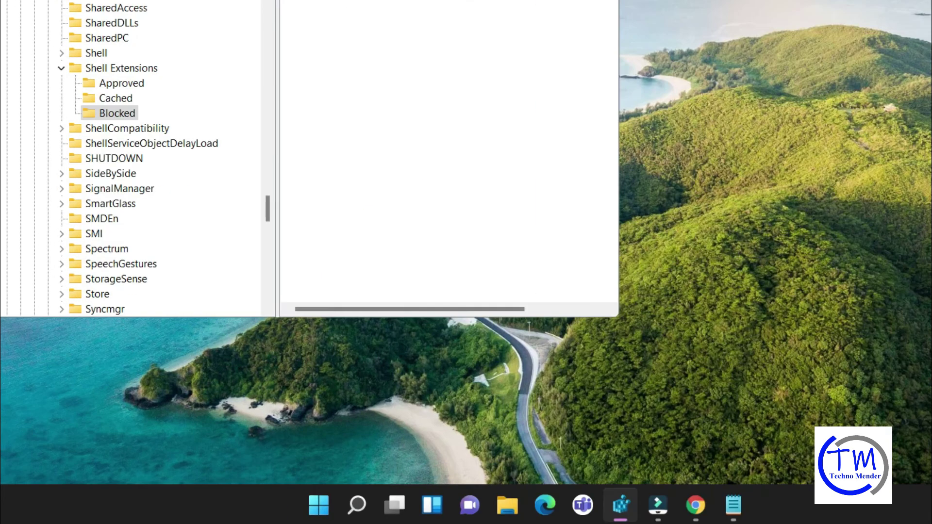
Open File Explorer to check that the default Windows 11 layout is restored, and close its window.
left_click(511, 516)
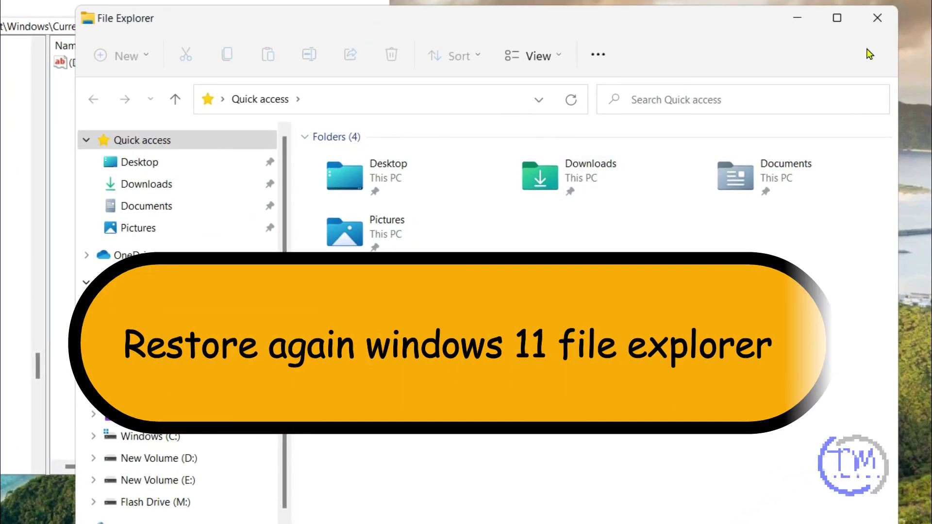
left_click(875, 22)
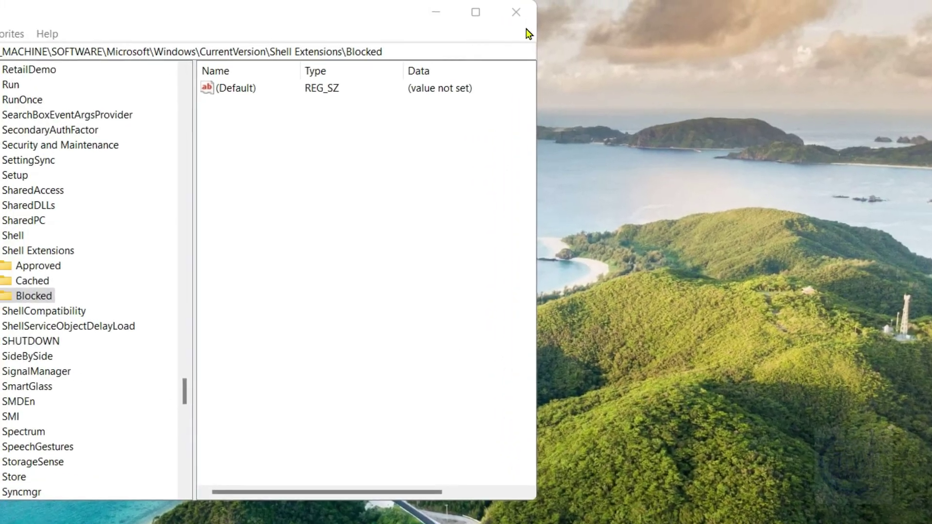